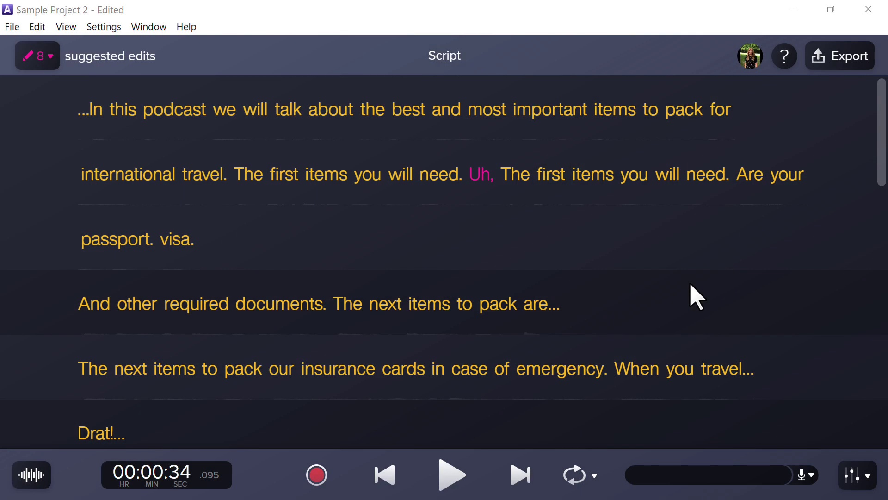
- Delete the duplicated 'in your trip' so the line reads 'To stay comfortable. On your trip...'
scroll(696, 296, down, 10)
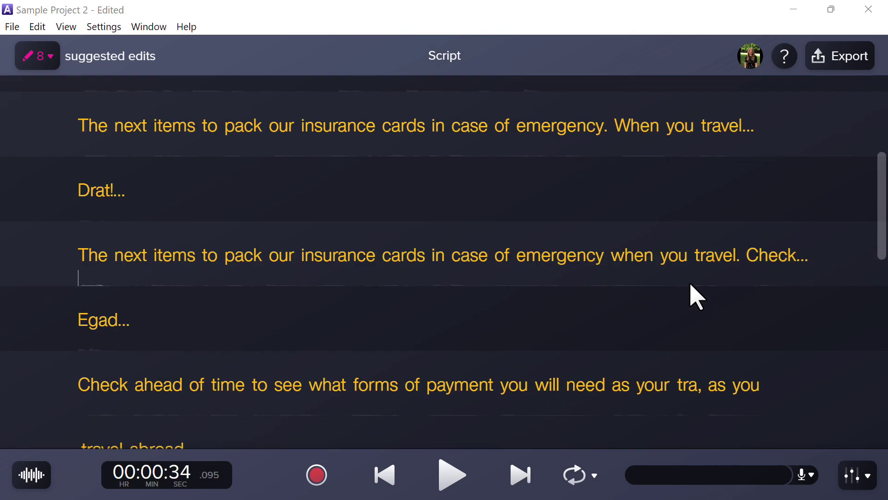
scroll(696, 296, down, 5)
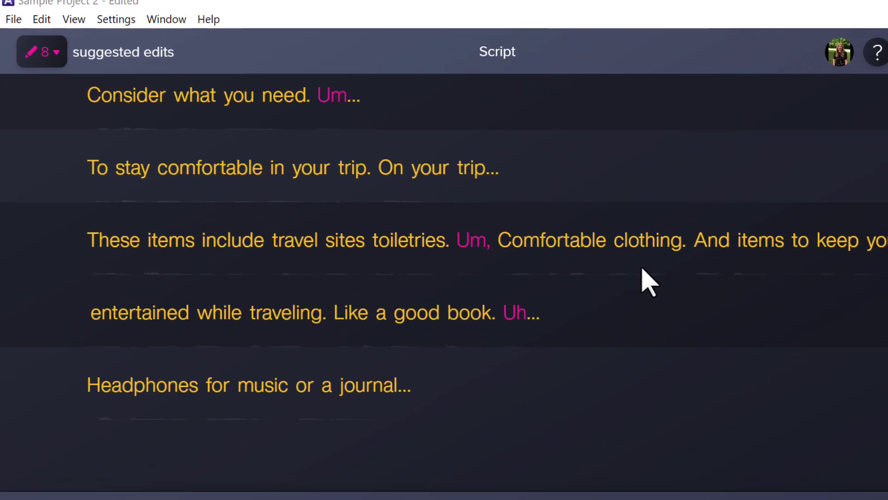
drag(406, 205, 549, 205)
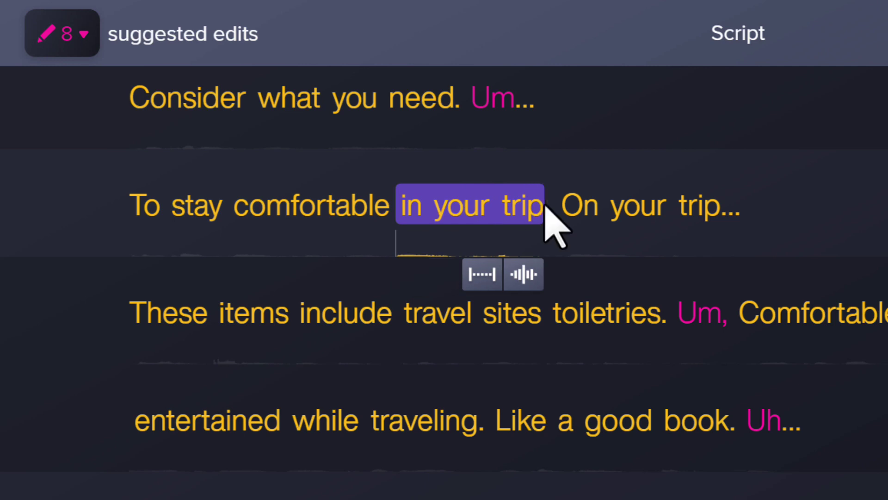
key(BackSpace)
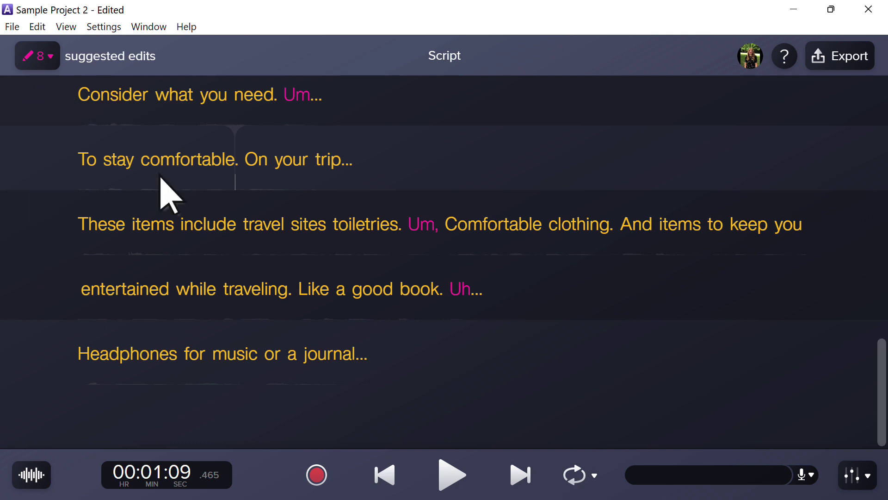
- Delete all hesitations, then silence all remaining hesitations, leaving 0 suggested edits
click(53, 59)
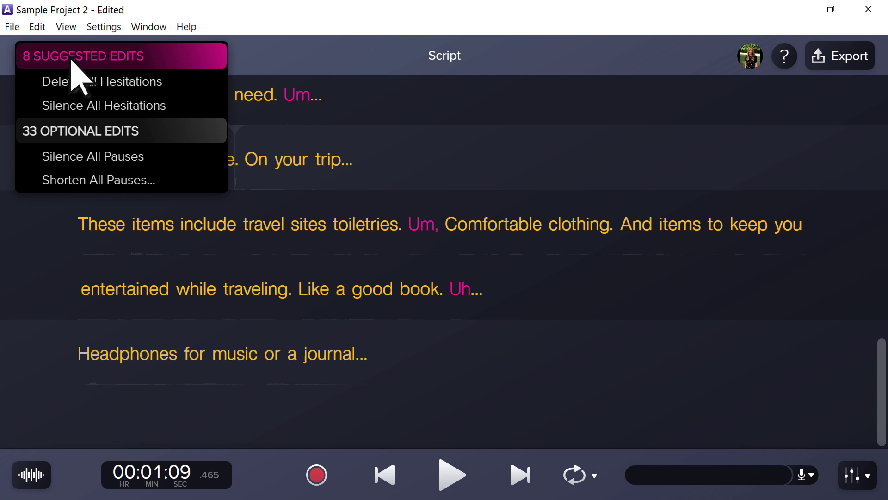
click(182, 79)
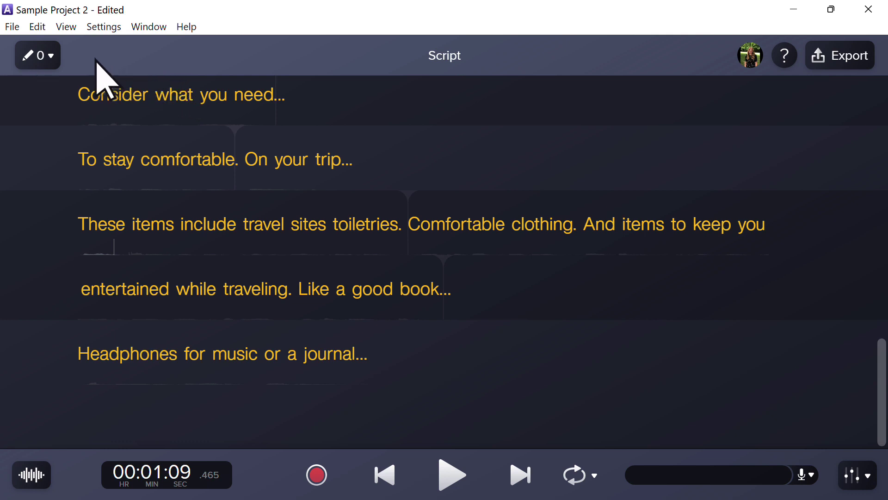
click(51, 57)
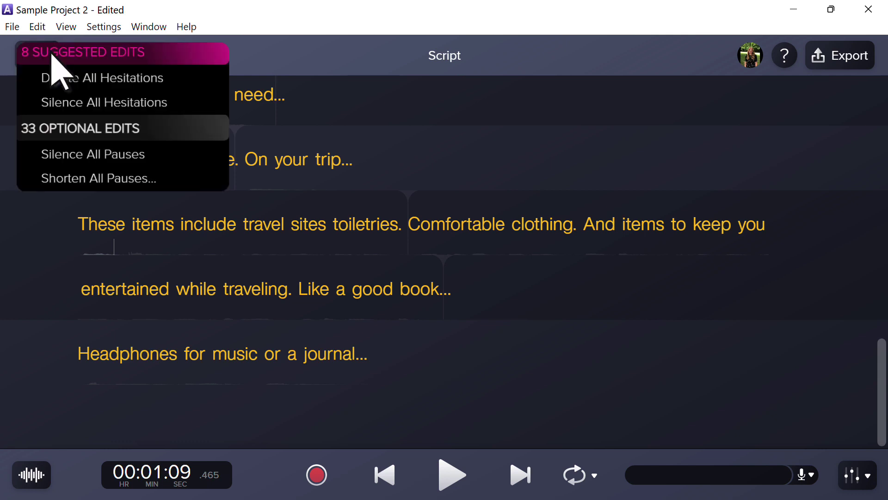
click(180, 102)
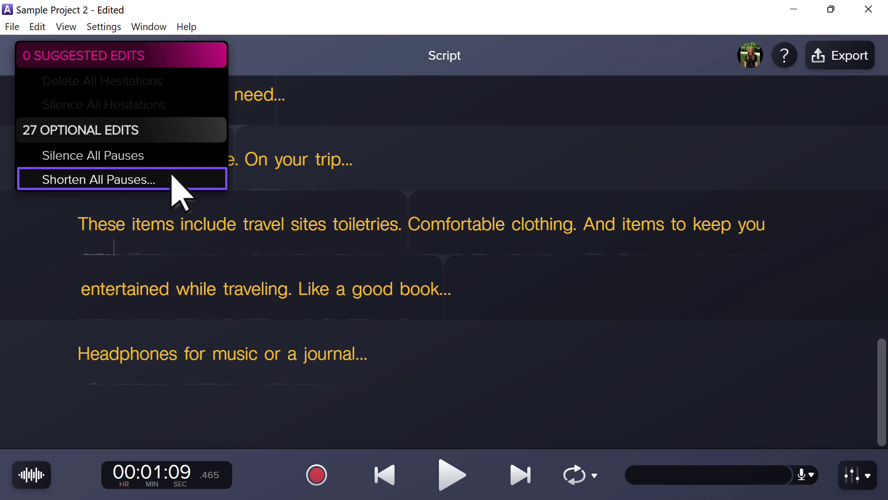
- Shorten all pauses over 2 seconds to 1.5 seconds
click(173, 178)
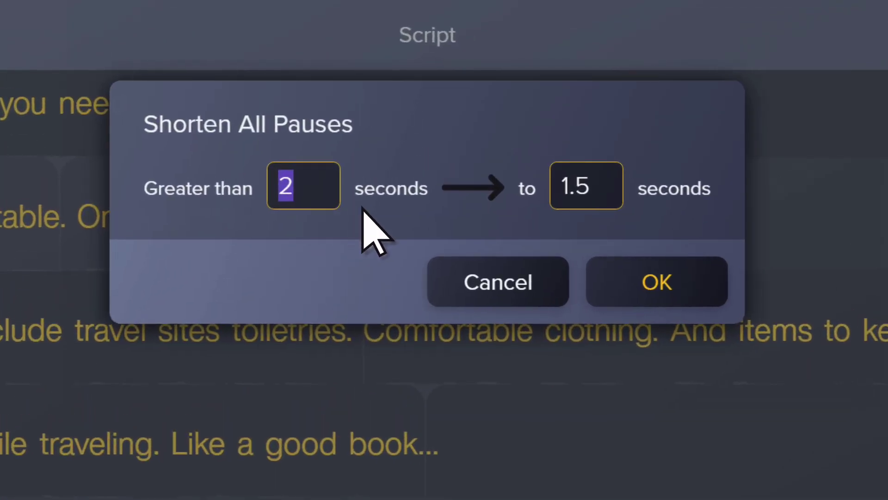
click(611, 284)
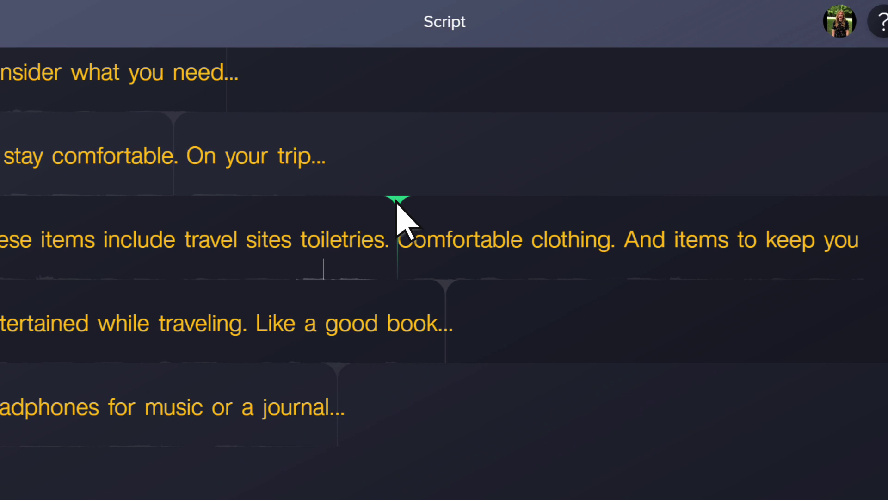
- Restore the removed 'Um' before 'Comfortable clothing' in the toiletries line
click(397, 204)
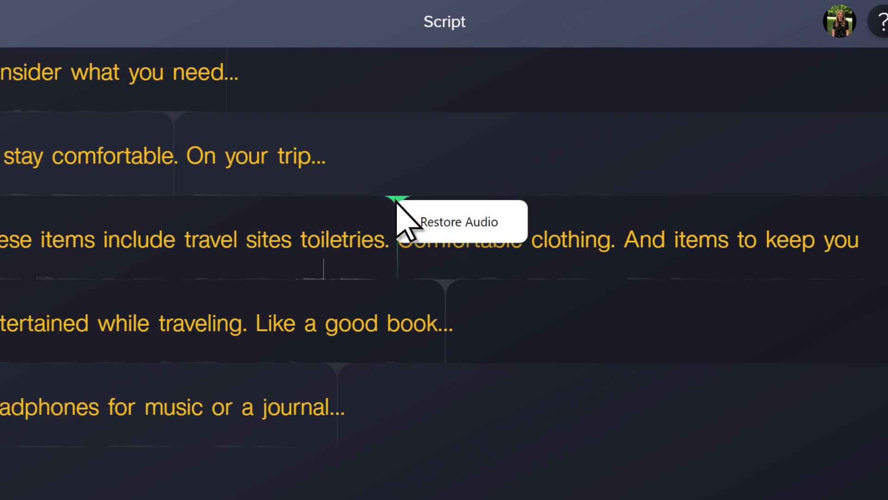
click(504, 224)
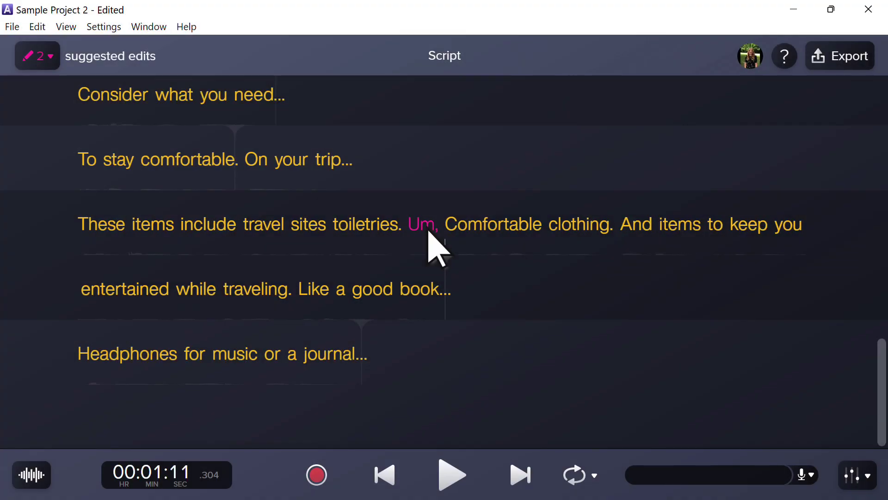
- Open Edit > Find and switch the search mode to Find Hesitations
click(41, 28)
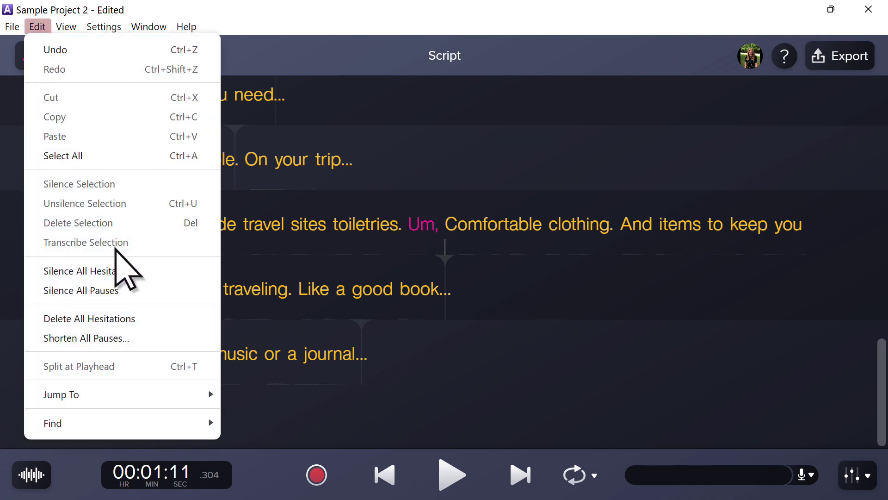
mouse_move(171, 420)
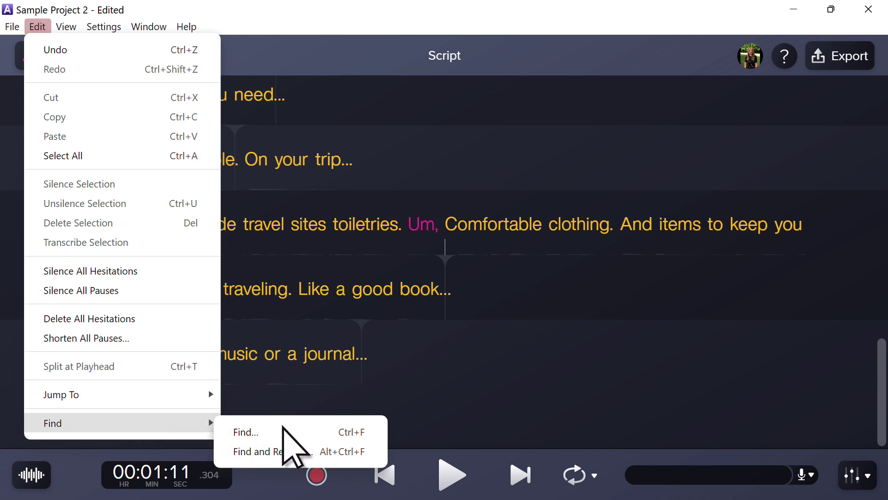
click(301, 435)
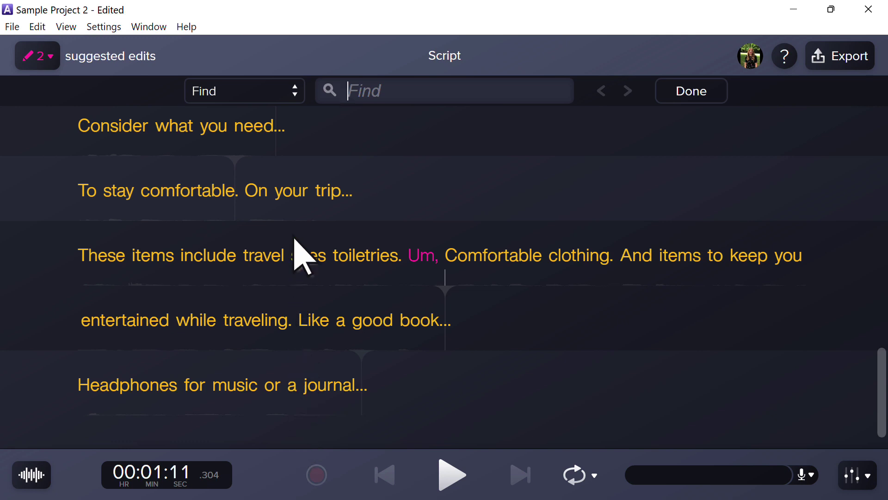
click(296, 90)
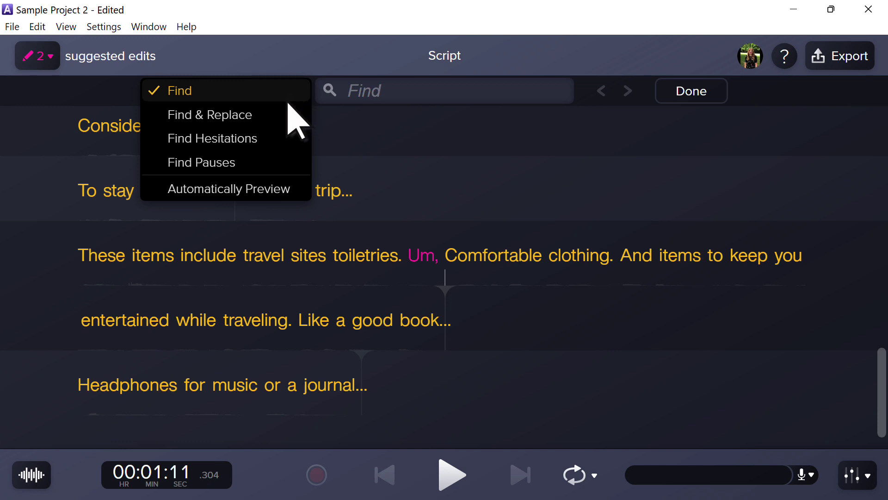
click(270, 138)
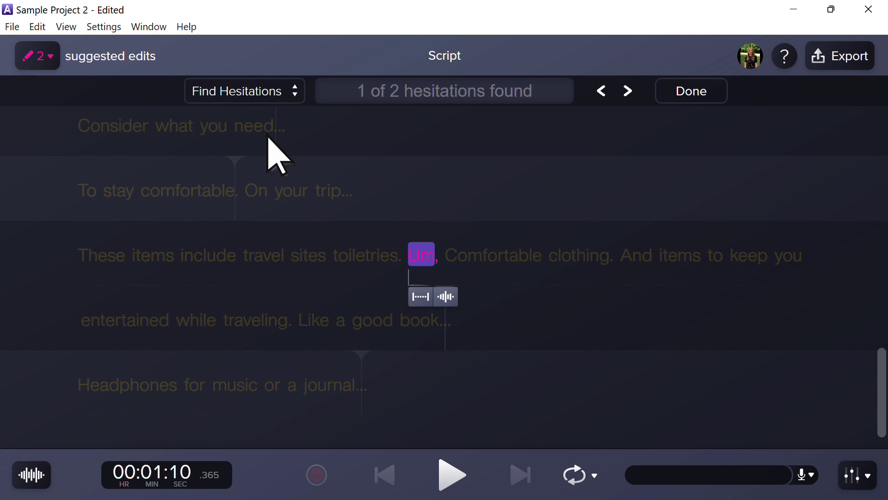
- Remove the found 'Um' after 'toiletries' so the line reads 'toiletries., Comfortable clothing.'
right_click(429, 259)
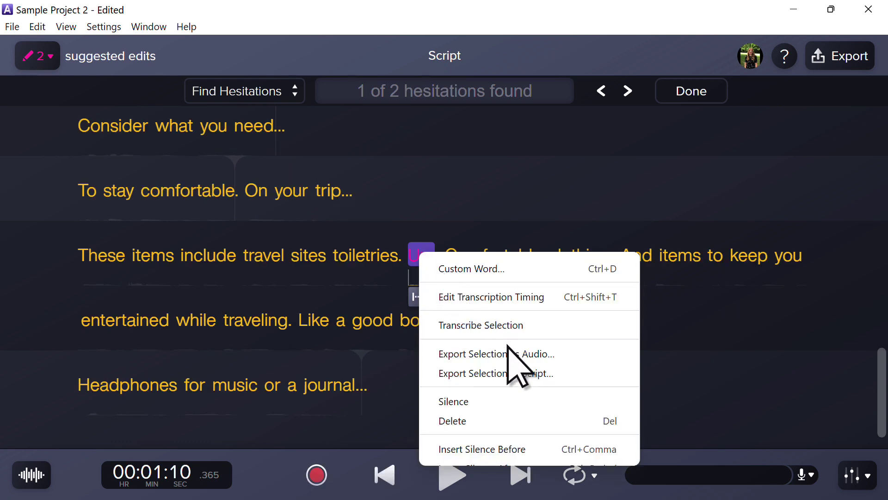
click(560, 401)
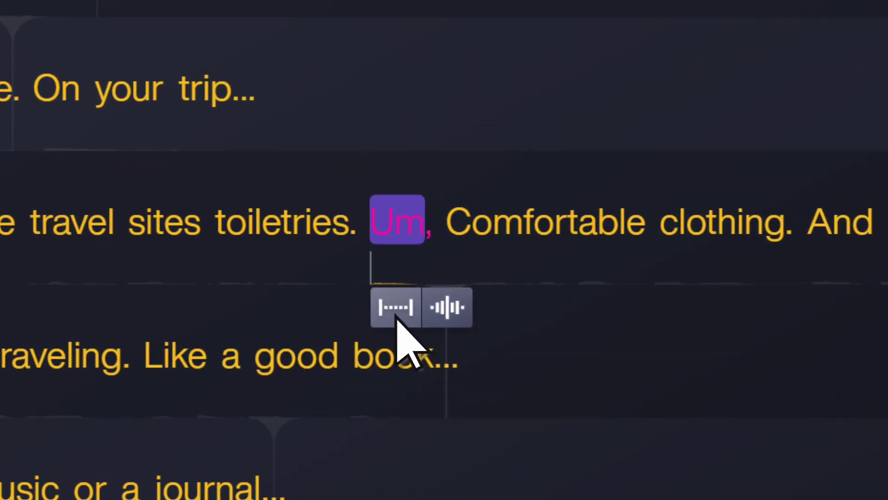
click(396, 316)
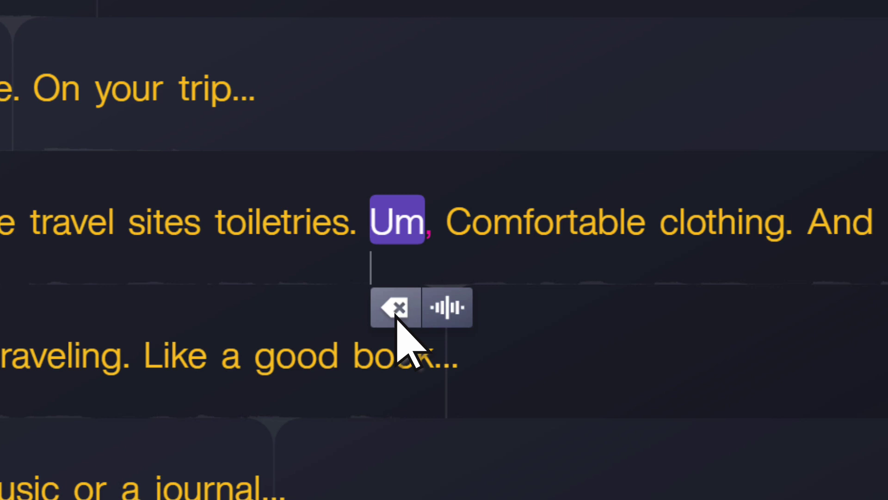
click(395, 307)
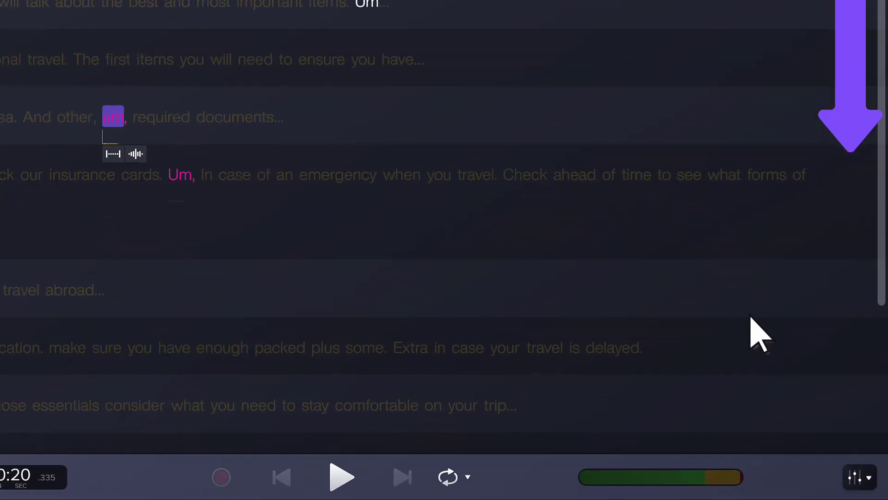
- Show the mixer's FX effects list, from Remove Noise through DeClipper
click(859, 463)
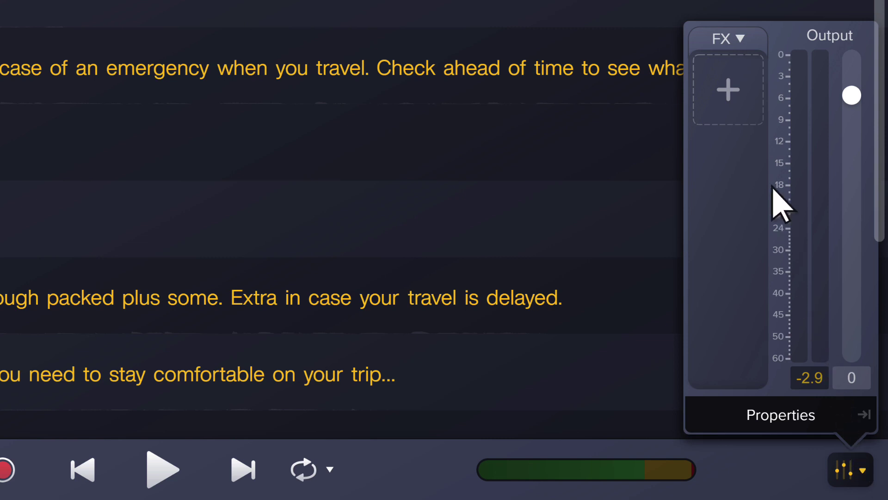
click(750, 122)
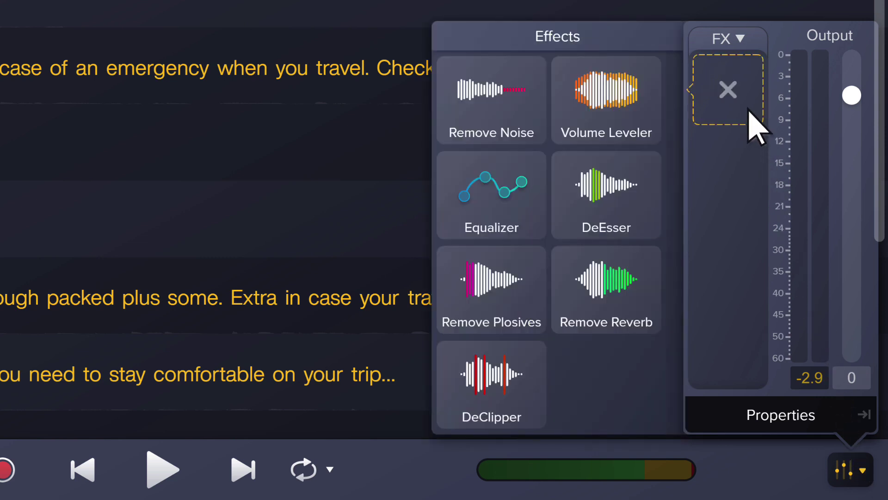
- Add Remove Noise at processing 49, plus Volume Leveler and Remove Plosives, placing Plosives above Leveler
click(538, 93)
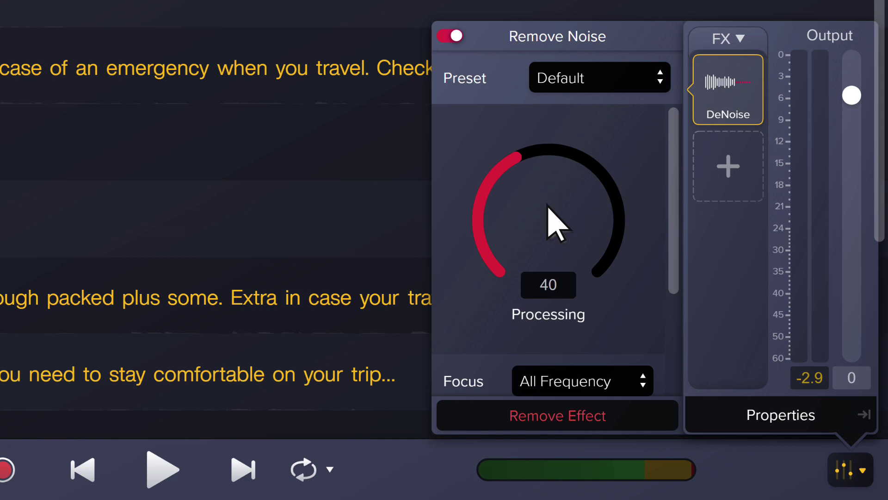
drag(548, 205, 549, 176)
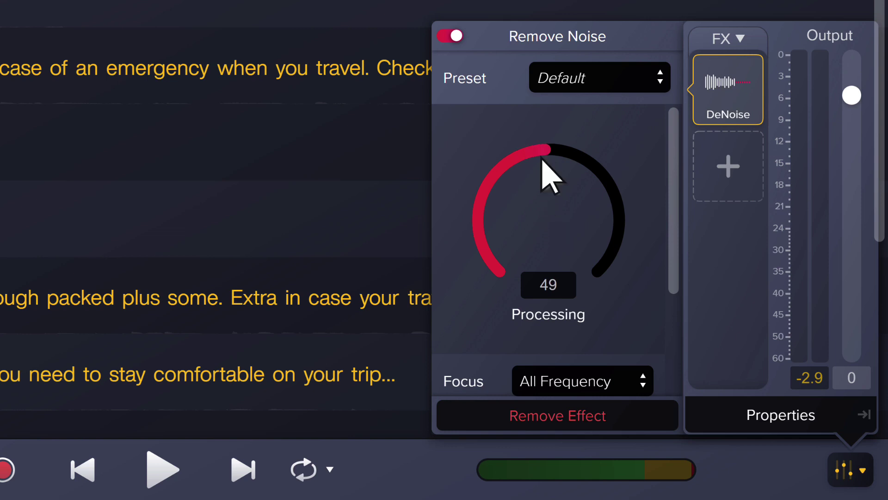
click(715, 188)
click(647, 127)
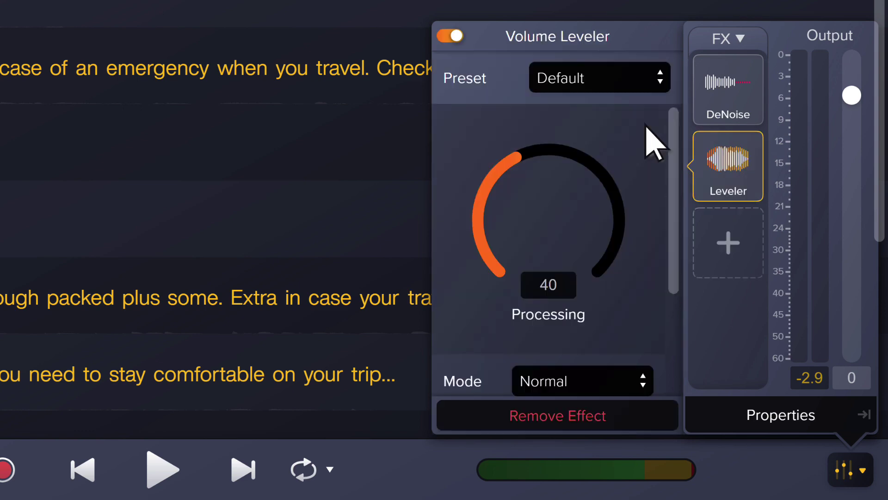
click(727, 254)
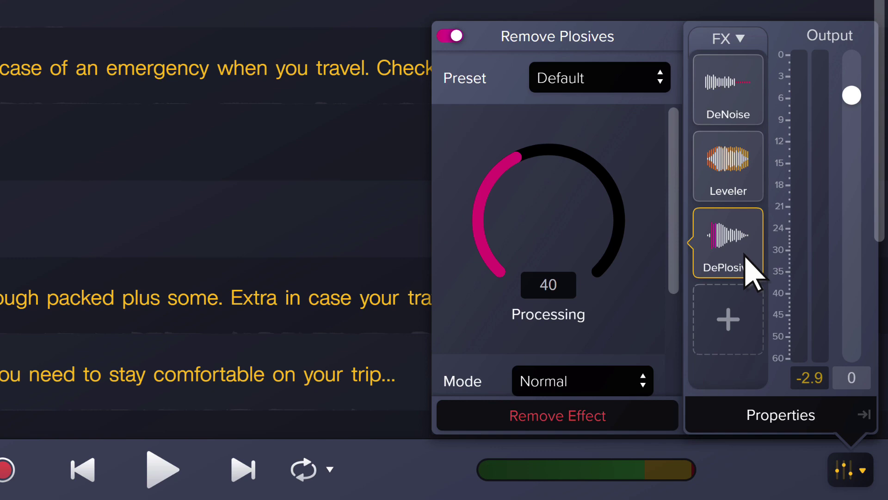
drag(746, 256, 735, 140)
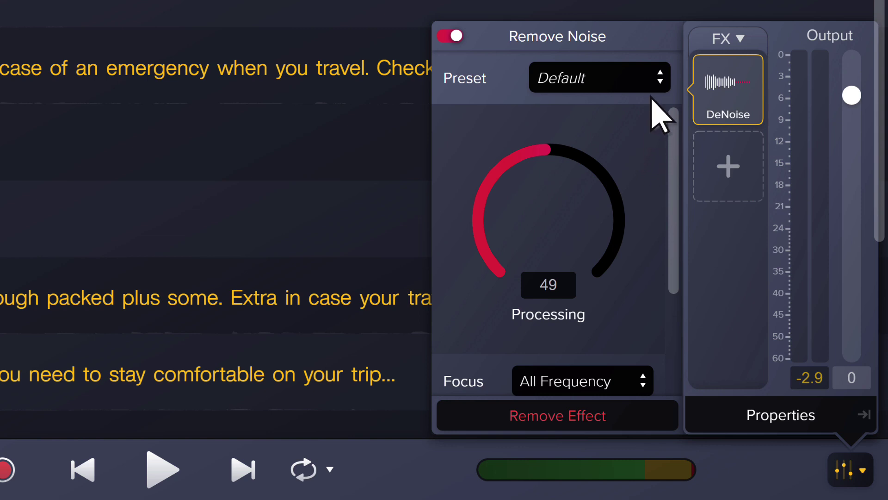
- Save the Remove Noise settings as the preset 'Office Background Removal'
click(666, 83)
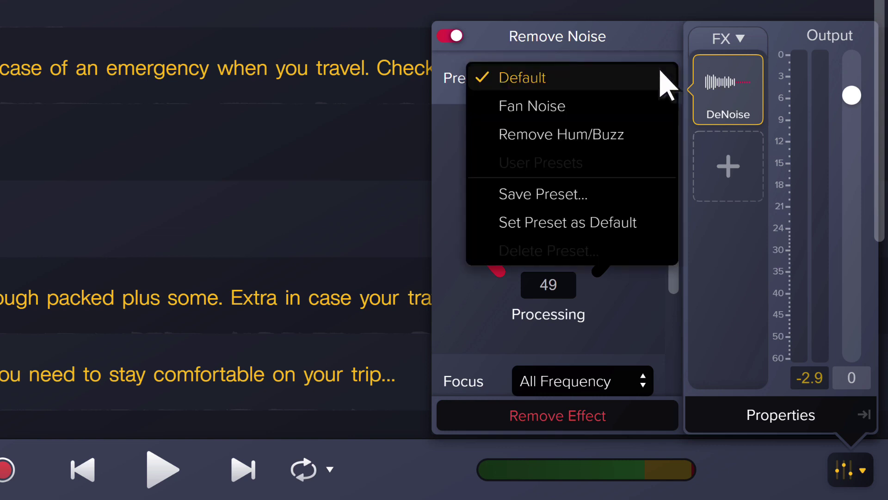
click(647, 193)
text(Offic)
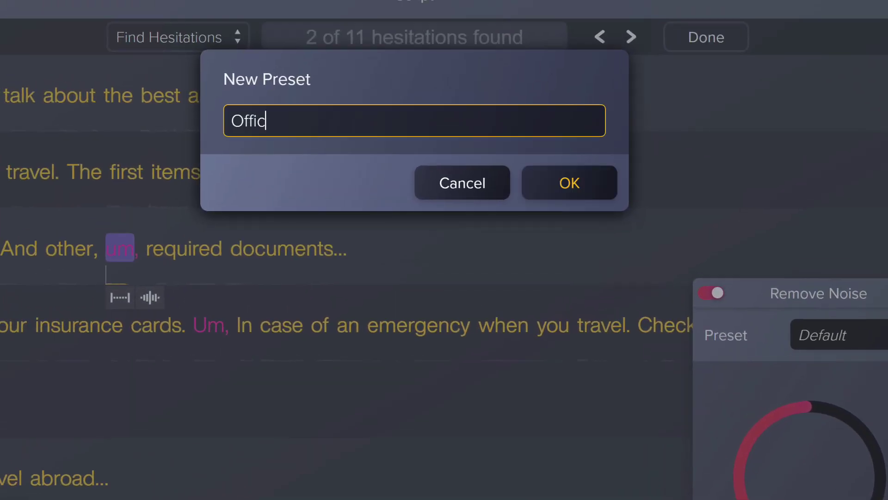
text(e Background Removal)
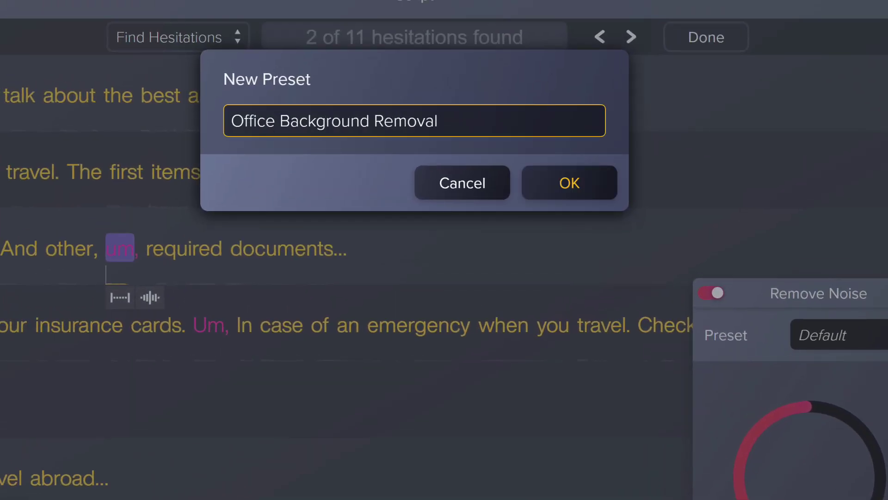
click(536, 184)
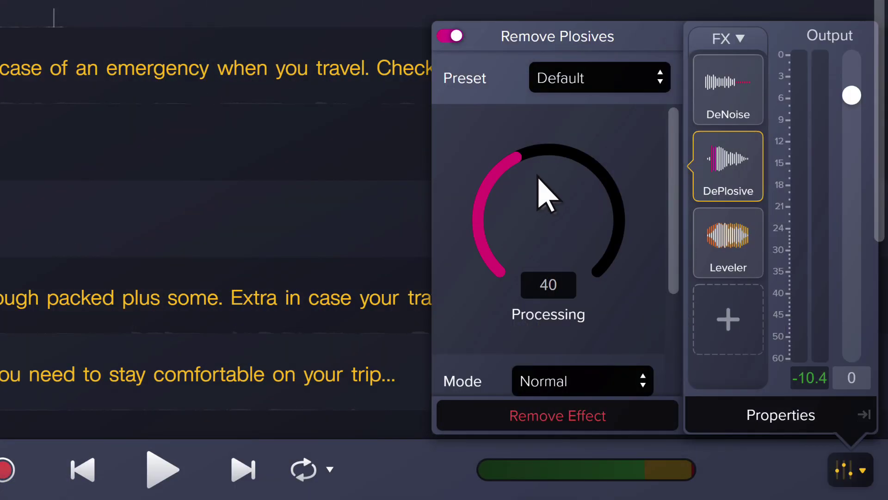
- Save the effect chain as the chain preset 'Preferred Effect Order'
click(741, 39)
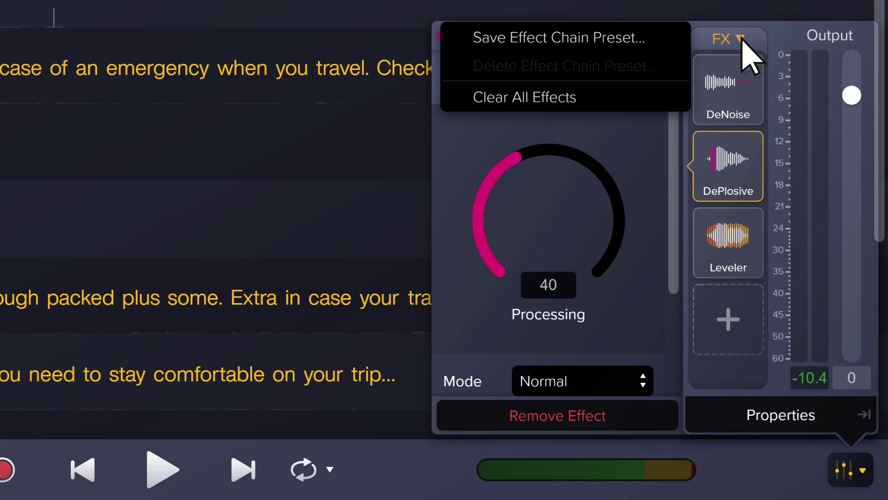
click(659, 37)
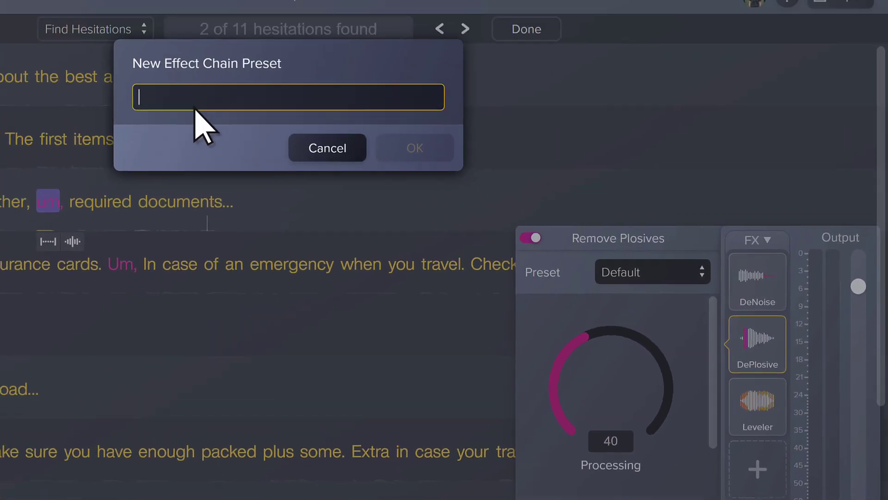
text(Preferred Effect Order)
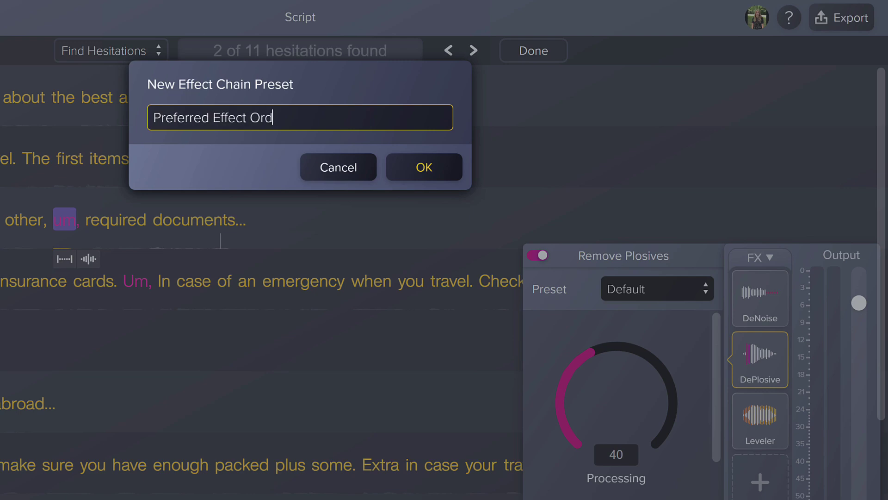
click(408, 171)
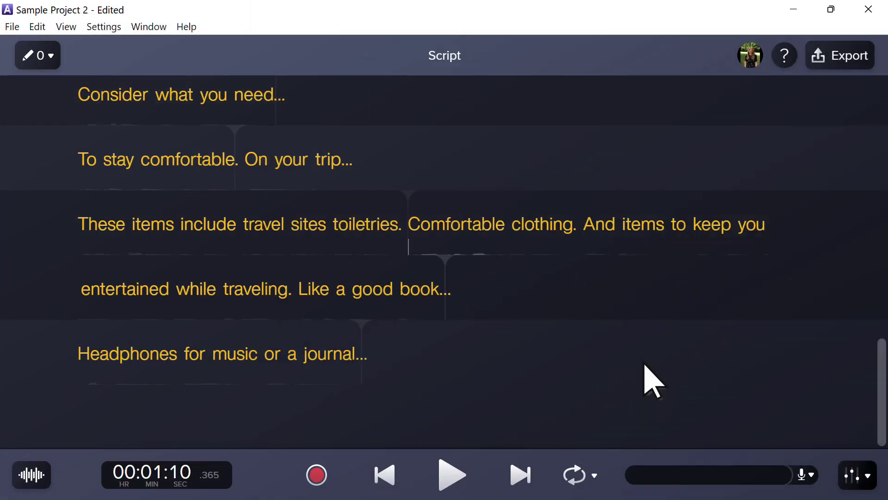
- Apply the Preferred Effect Order preset to fill the empty chain with DeNoise, DePlosive and Leveler
click(856, 474)
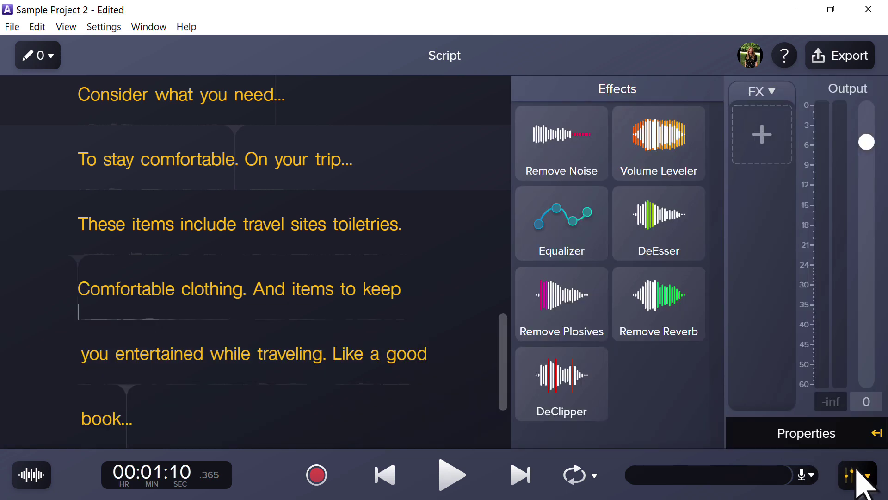
click(771, 90)
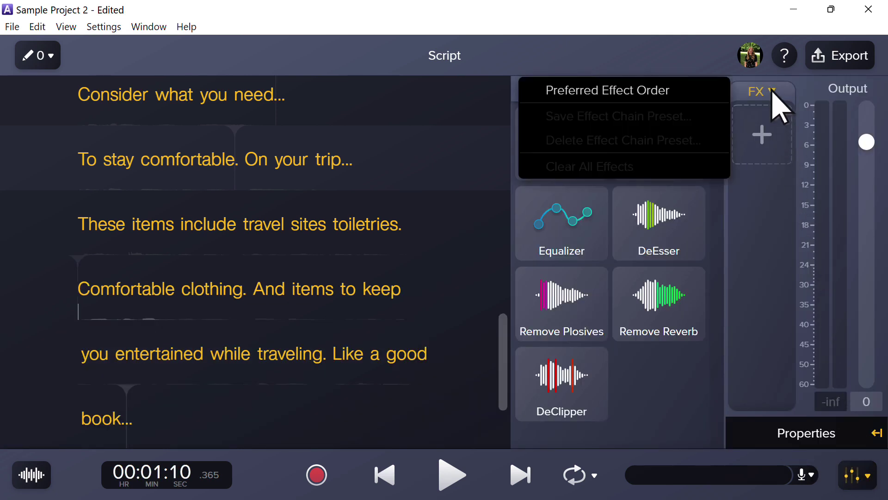
click(680, 89)
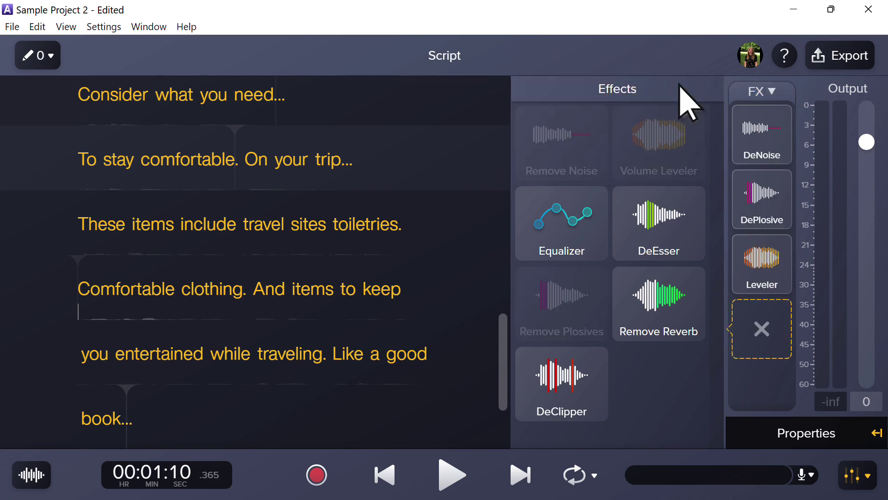